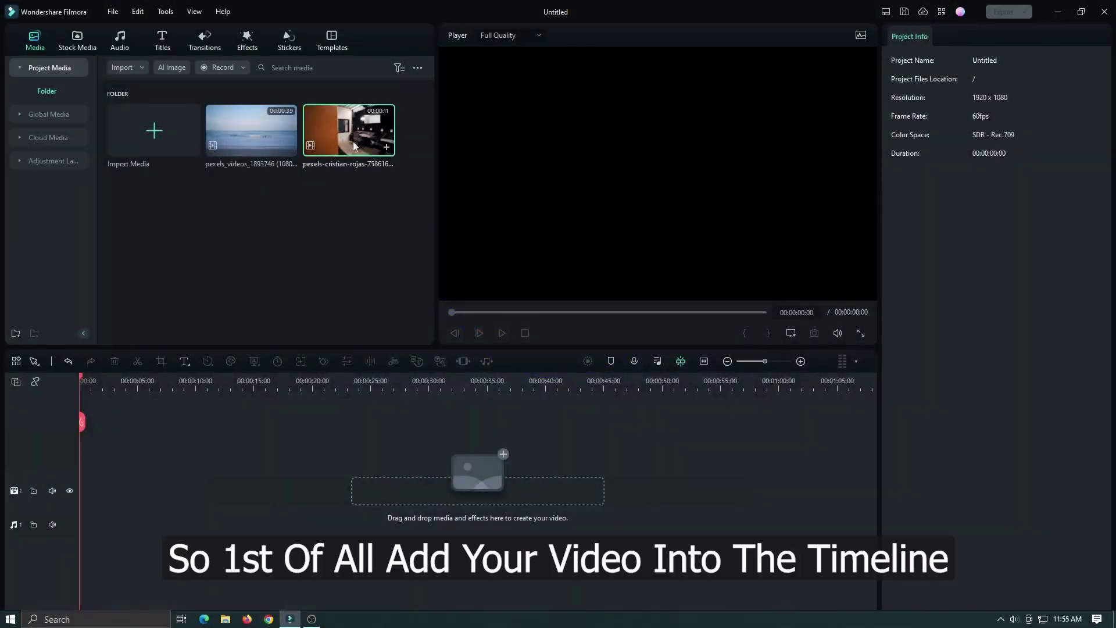
- Add the door clip to the timeline, keep the project settings, and play it back
left_click_drag(349, 130, 83, 490)
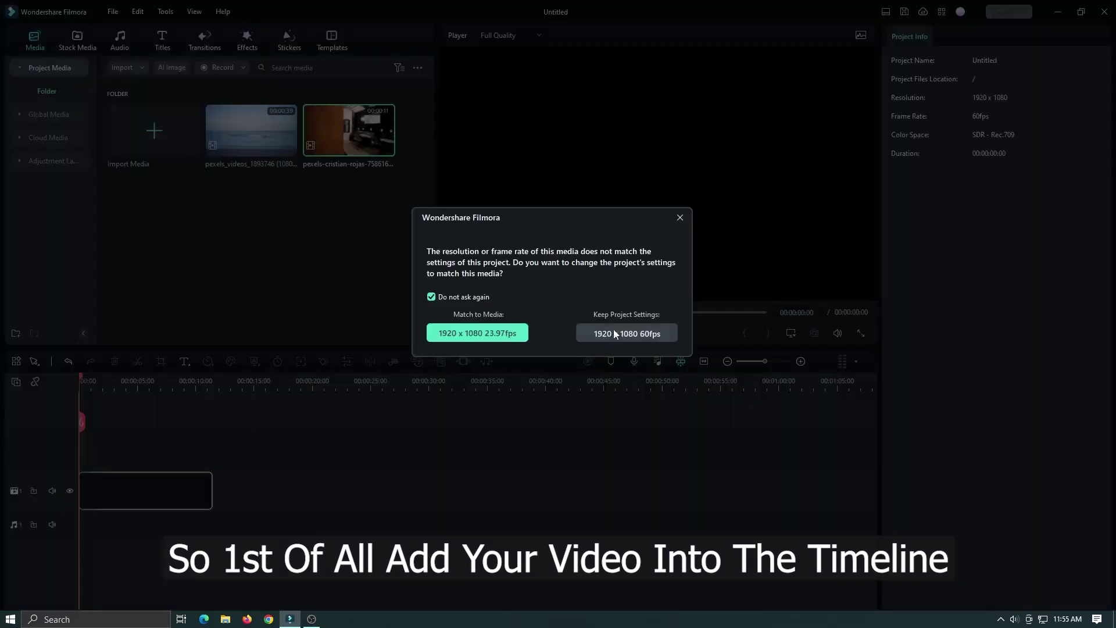
left_click(614, 332)
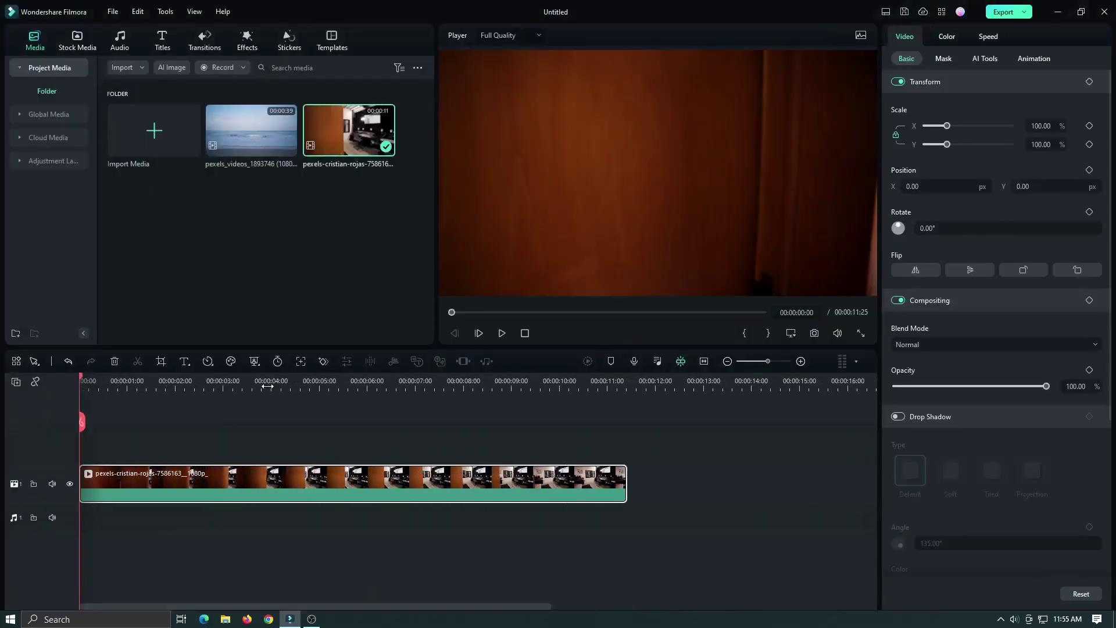
key("space")
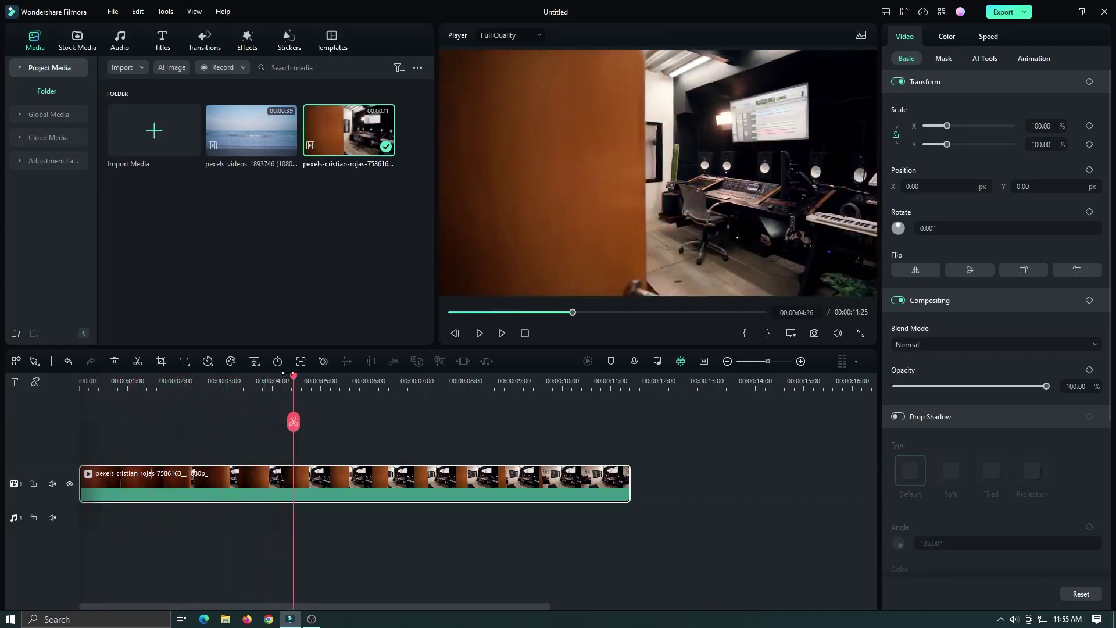
- Split off the clip's first few frames and move the playhead to frame 27
left_click_drag(294, 382, 90, 393)
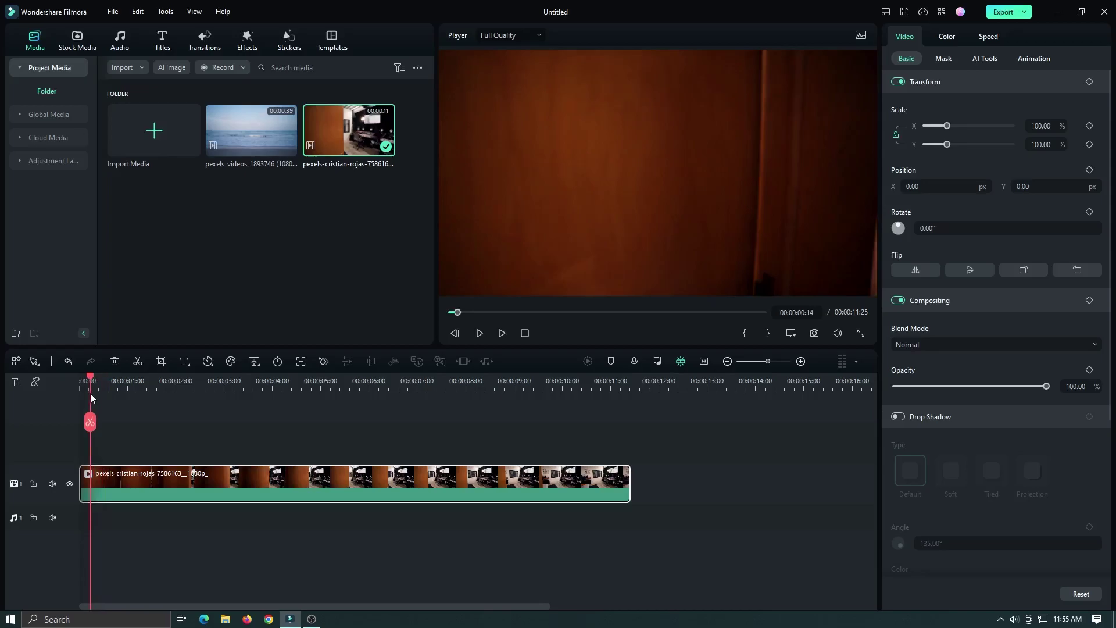
left_click(89, 423)
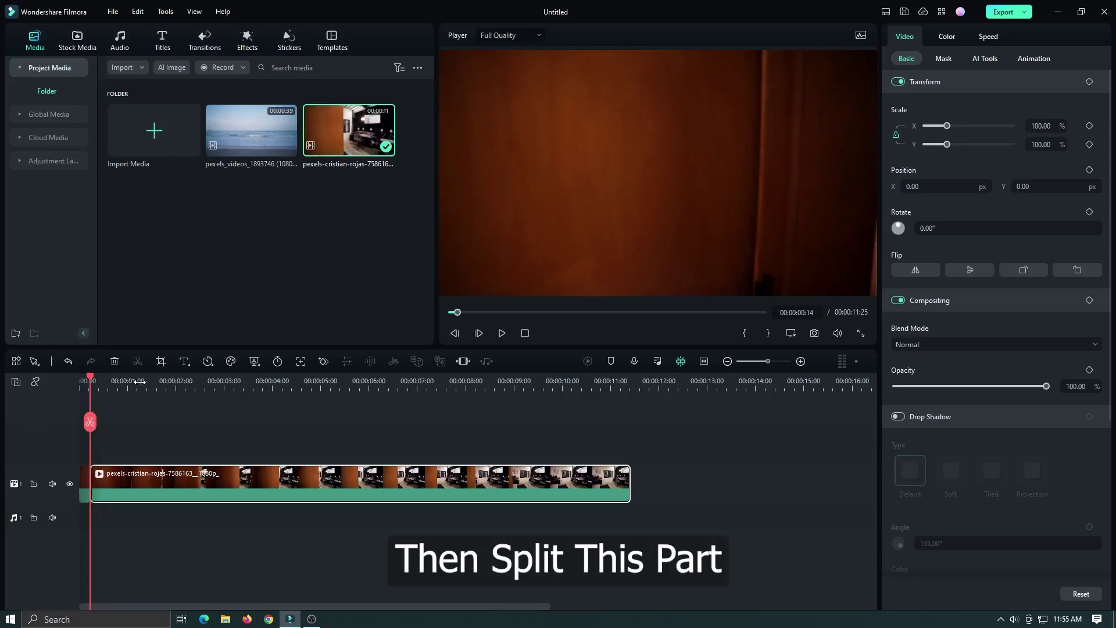
scroll(140, 381, "up", 5)
scroll(262, 382, "up", 3)
scroll(340, 378, "up", 3)
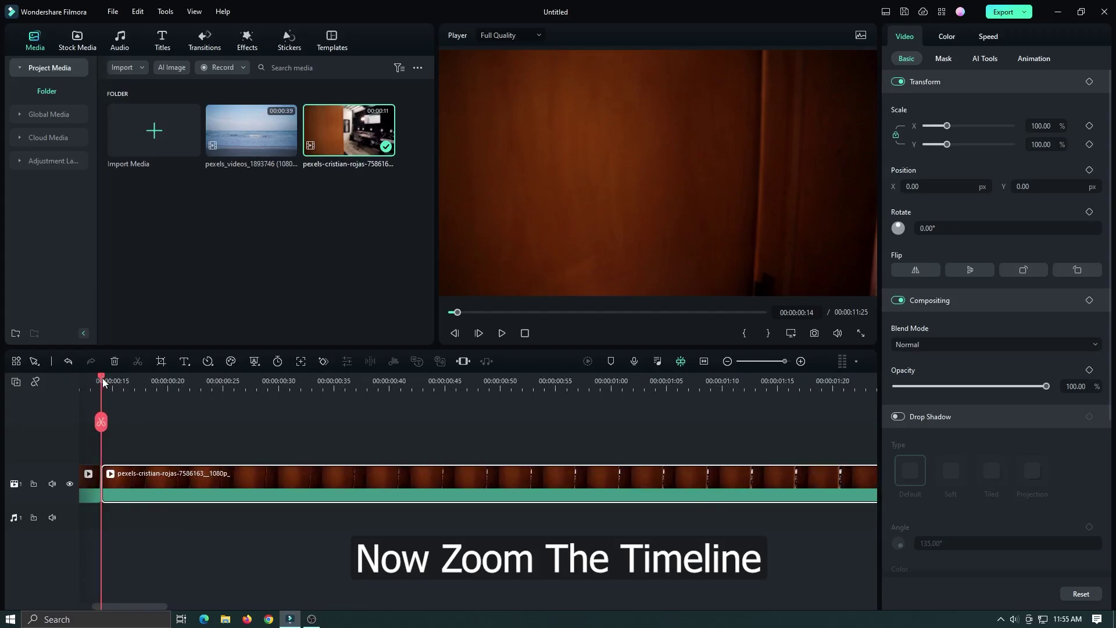
left_click_drag(102, 378, 260, 390)
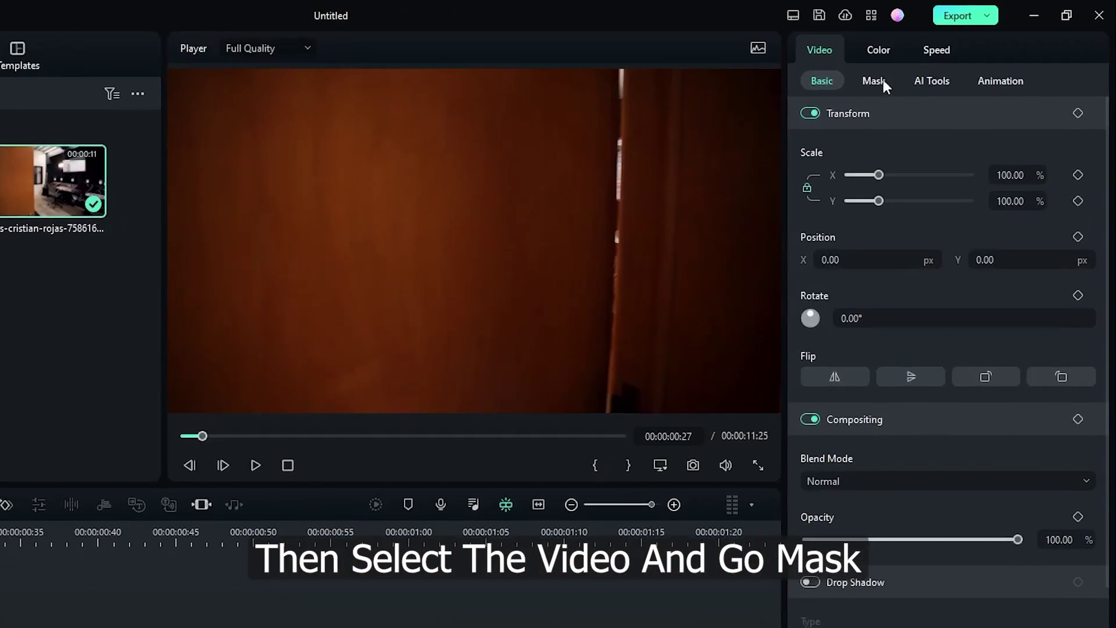
- Show the clip's Mask settings and set the preview zoom level to 25%
left_click(884, 80)
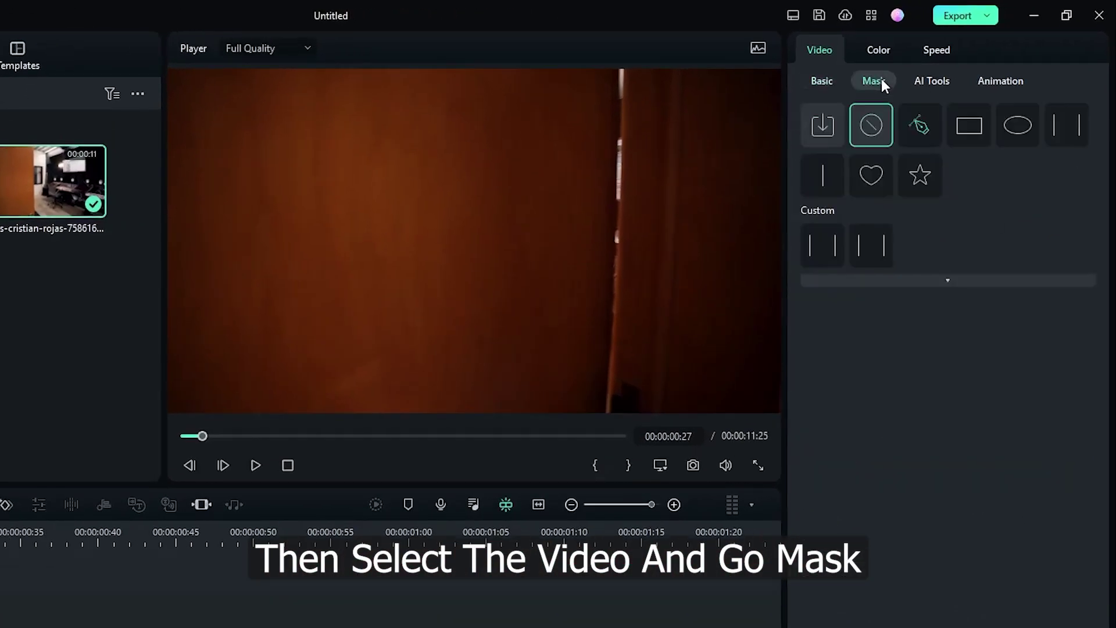
left_click(488, 186)
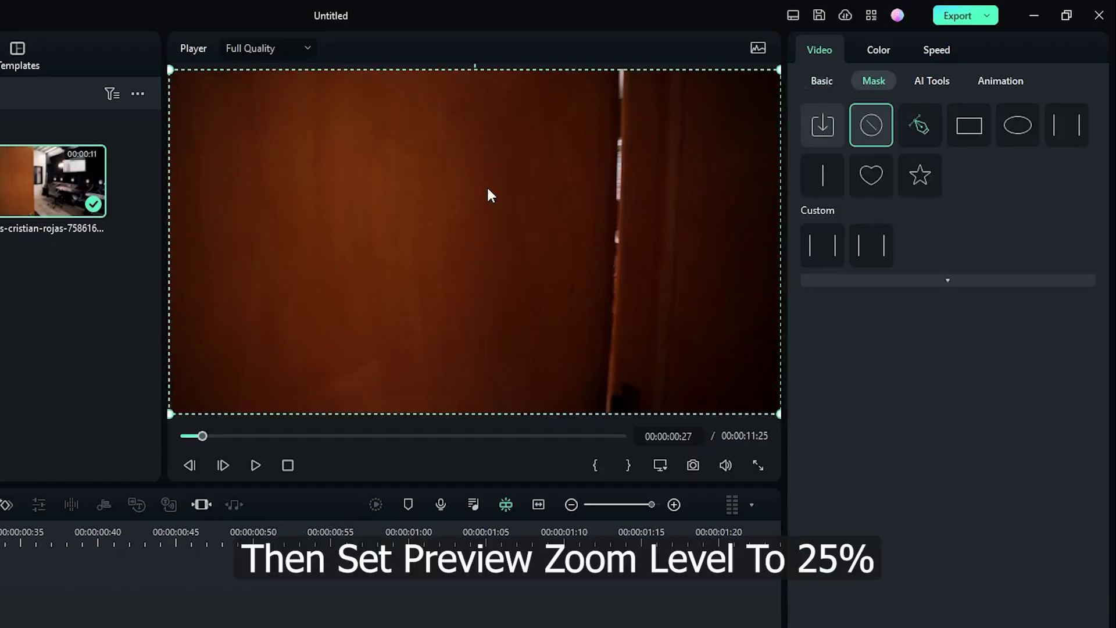
right_click(487, 187)
mouse_move(533, 296)
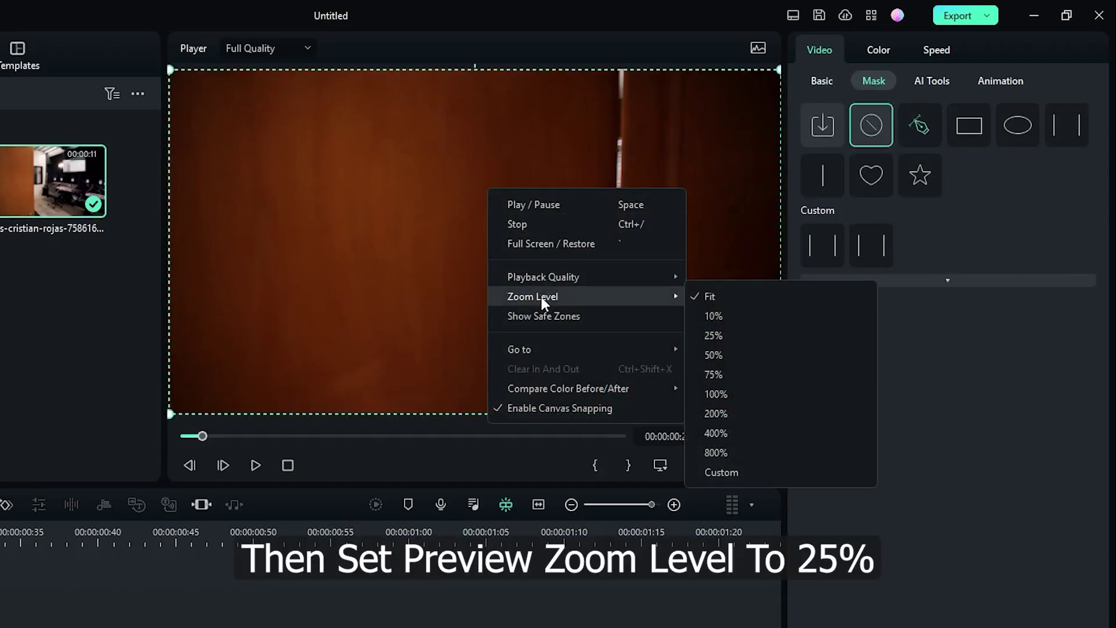
left_click(768, 331)
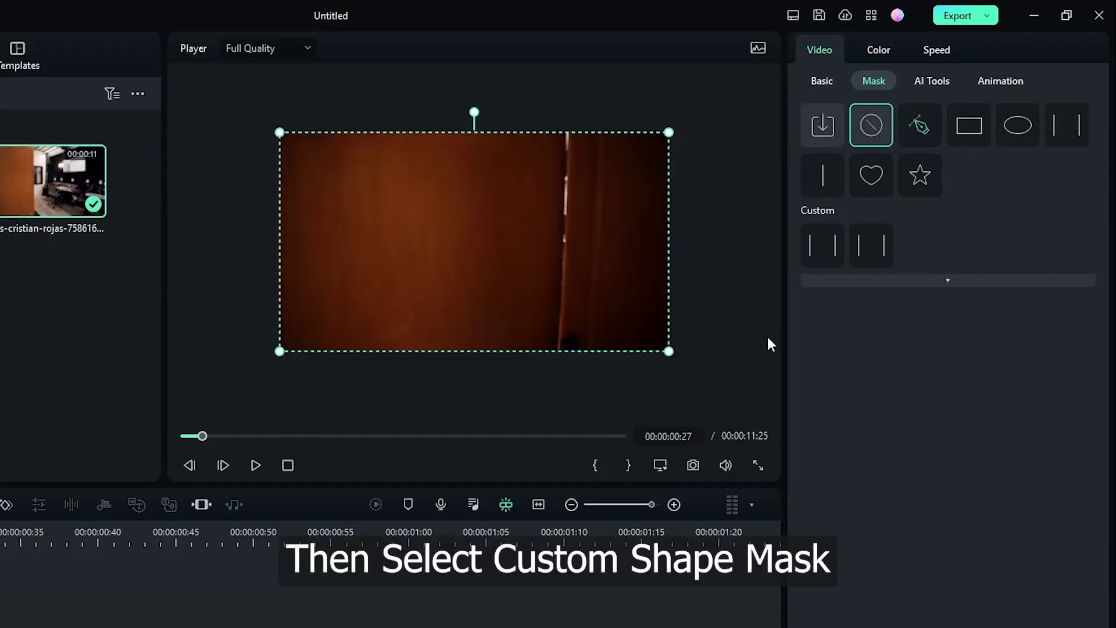
- Draw a closed mask path along the door's edge and invert the mask
left_click(919, 132)
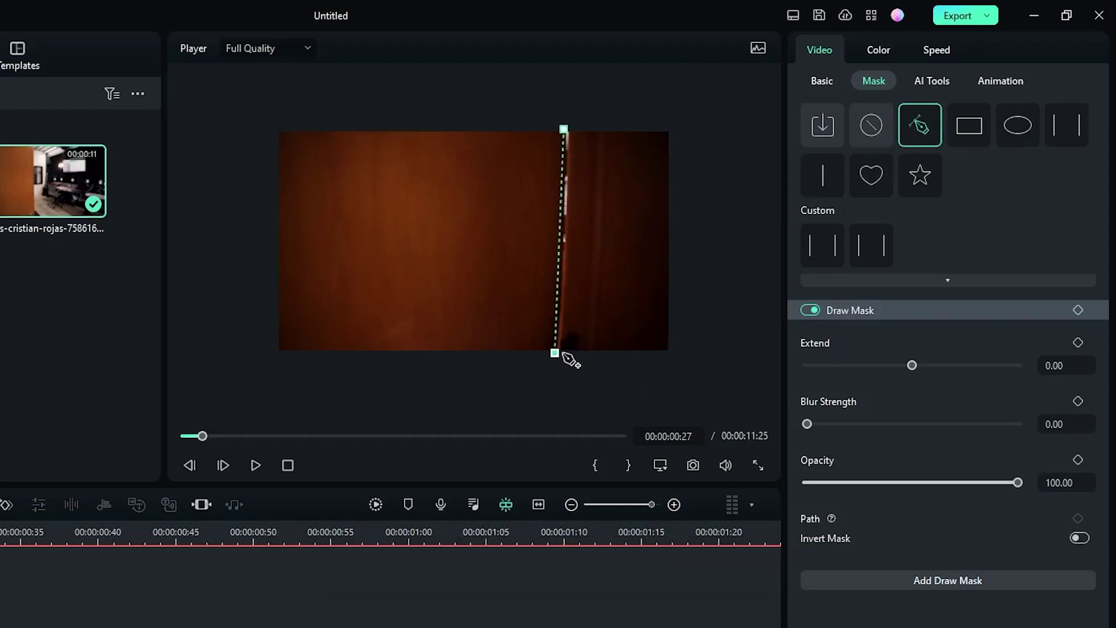
left_click(567, 131)
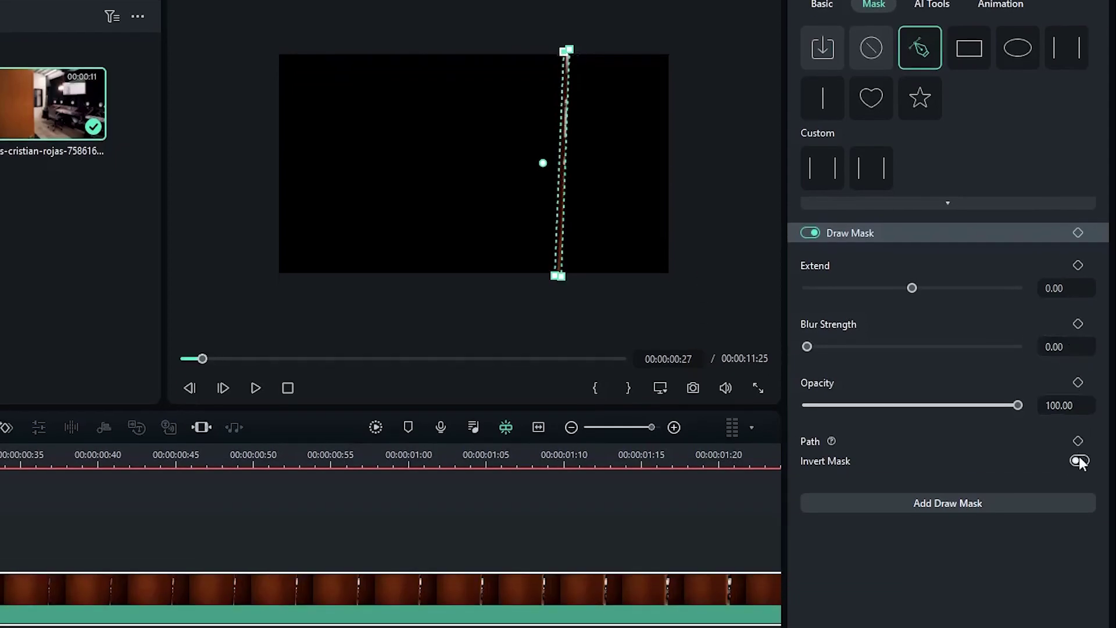
left_click(1079, 461)
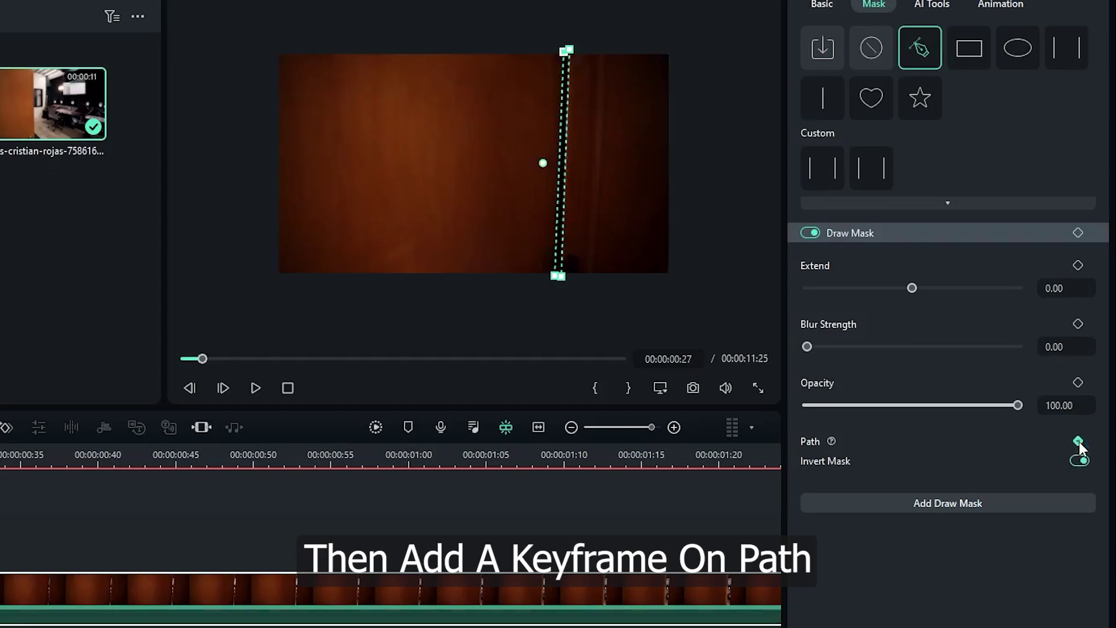
- Set a Path keyframe, then reshape the mask at later frames to follow the opening door
left_click(1079, 441)
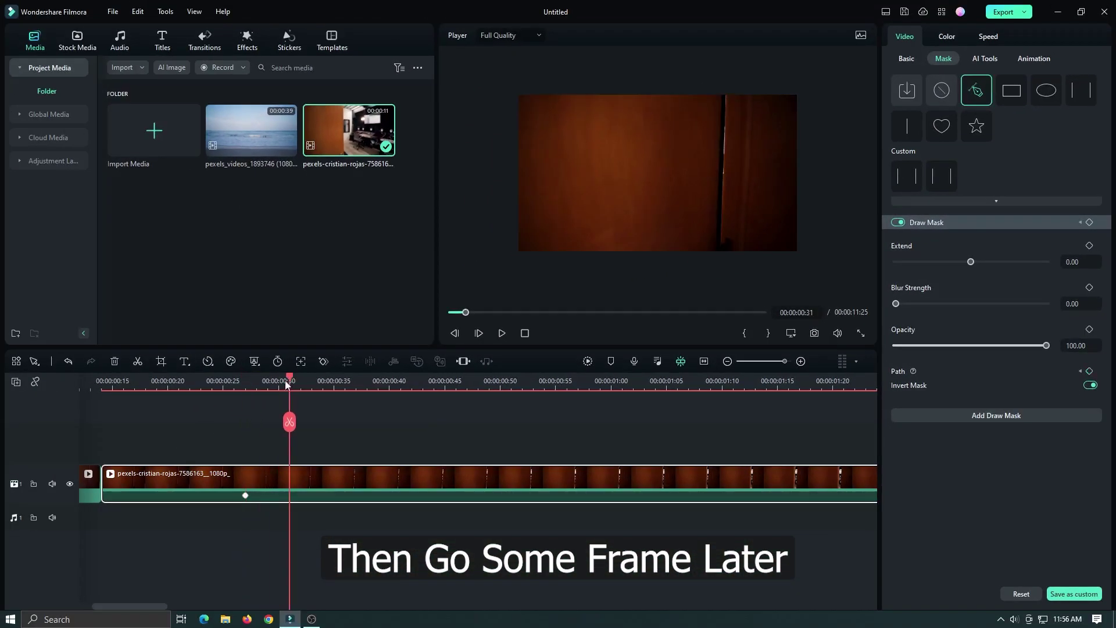
left_click_drag(289, 382, 323, 382)
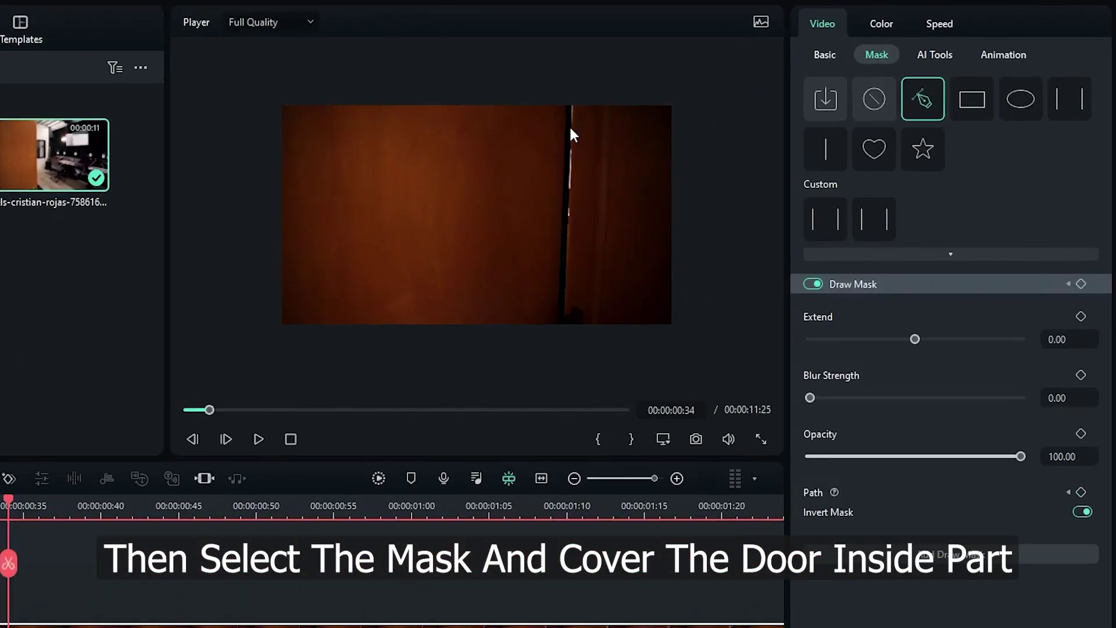
left_click(722, 115)
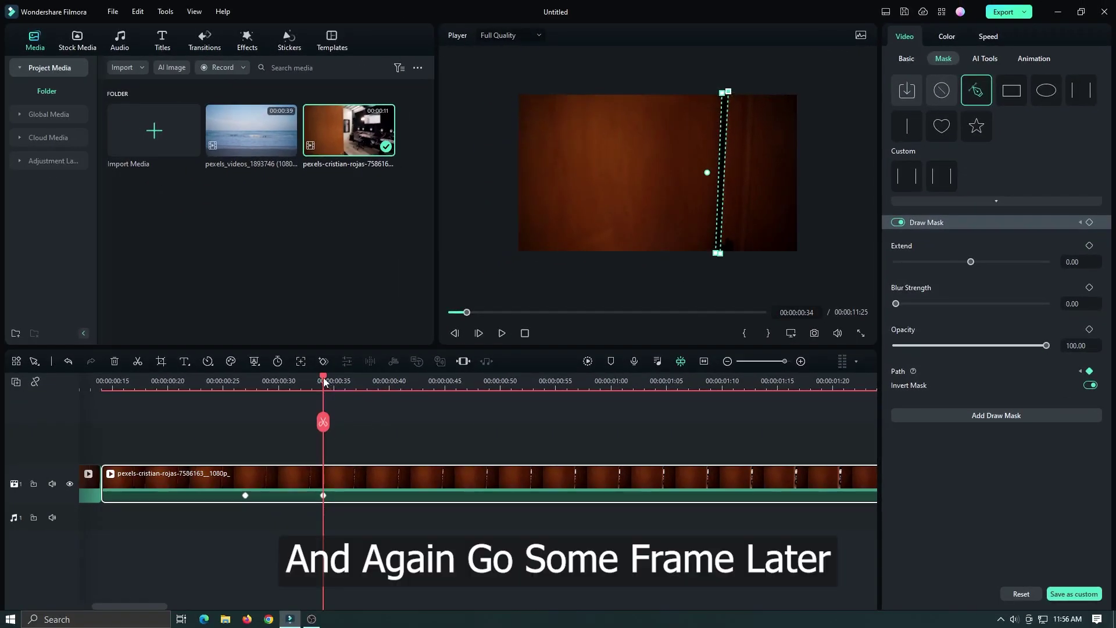
left_click_drag(324, 378, 423, 379)
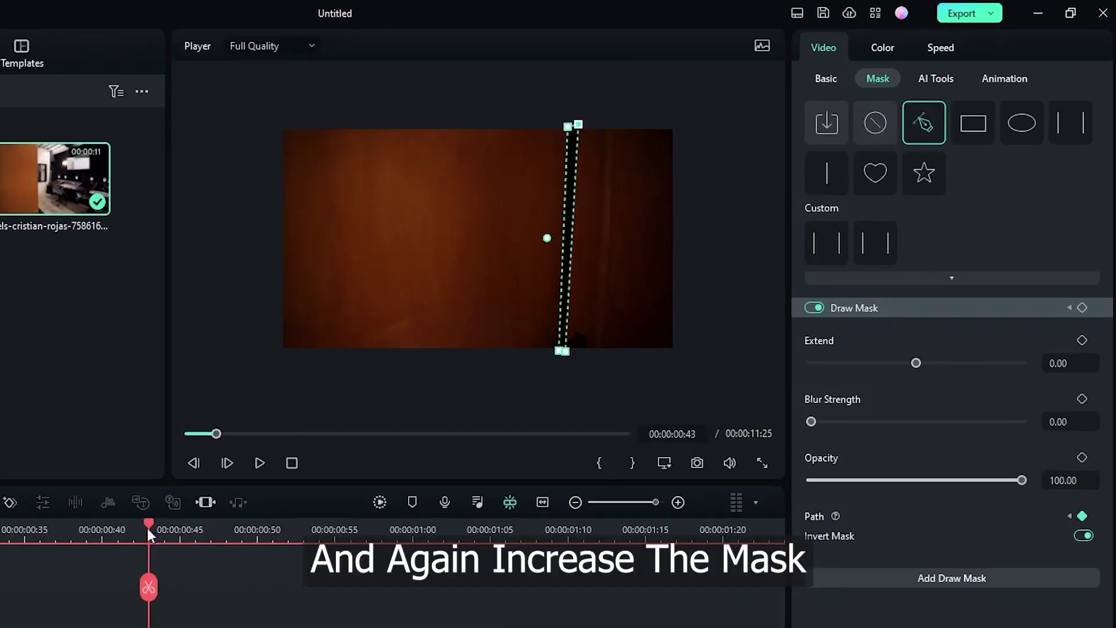
left_click_drag(147, 530, 345, 532)
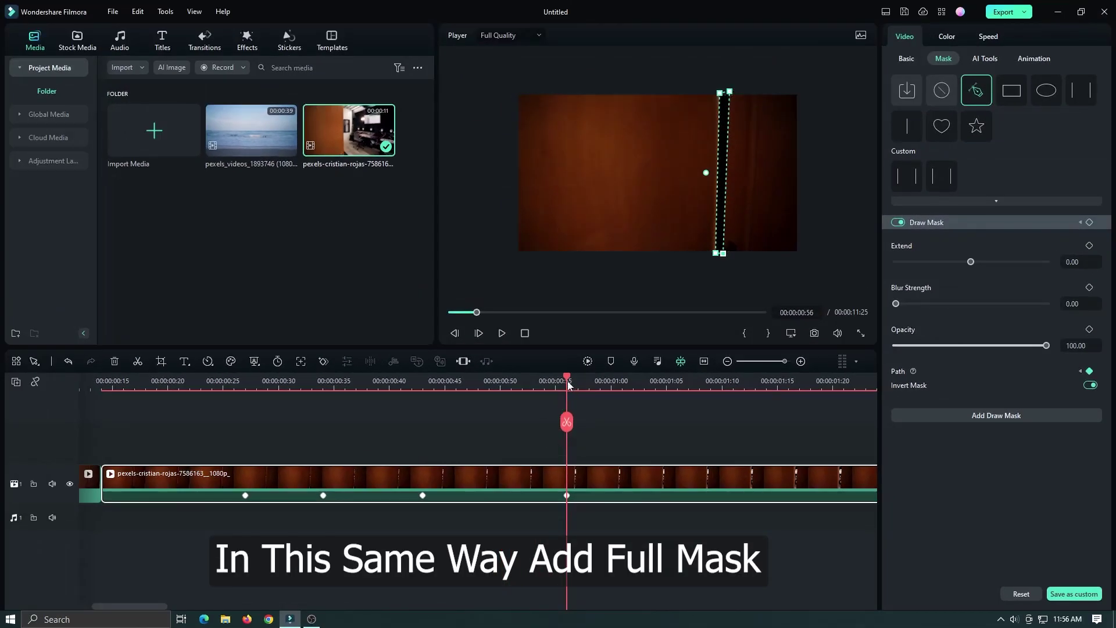
left_click_drag(569, 382, 721, 382)
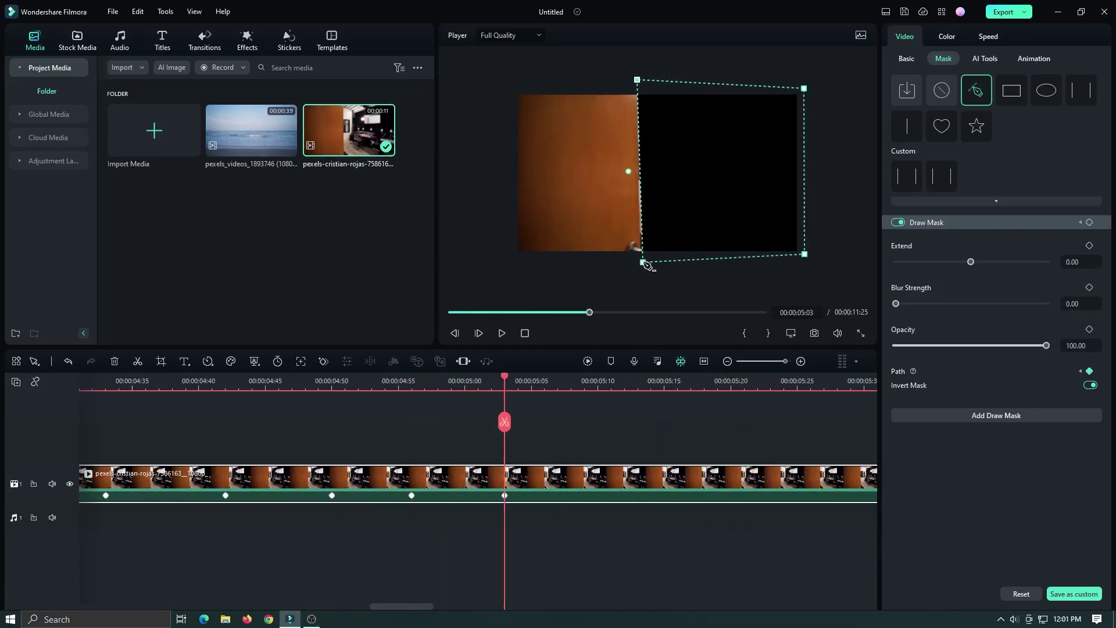
- From about 00:00:05:20, drag the mask's top-left and bottom-left corners leftward with the door
left_click(465, 381)
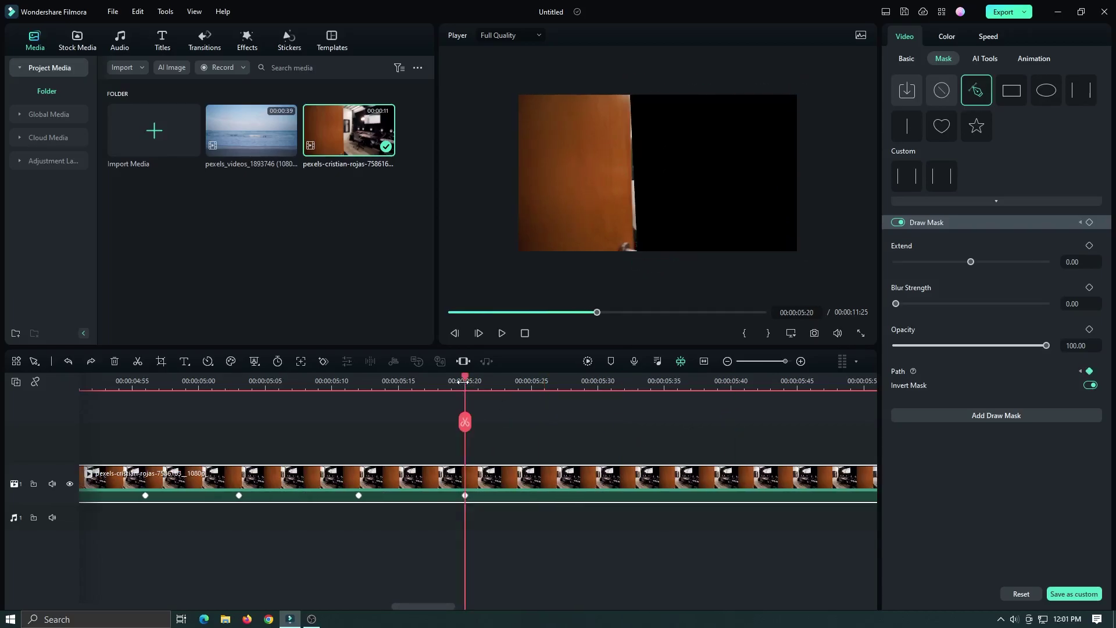
left_click_drag(626, 90, 619, 78)
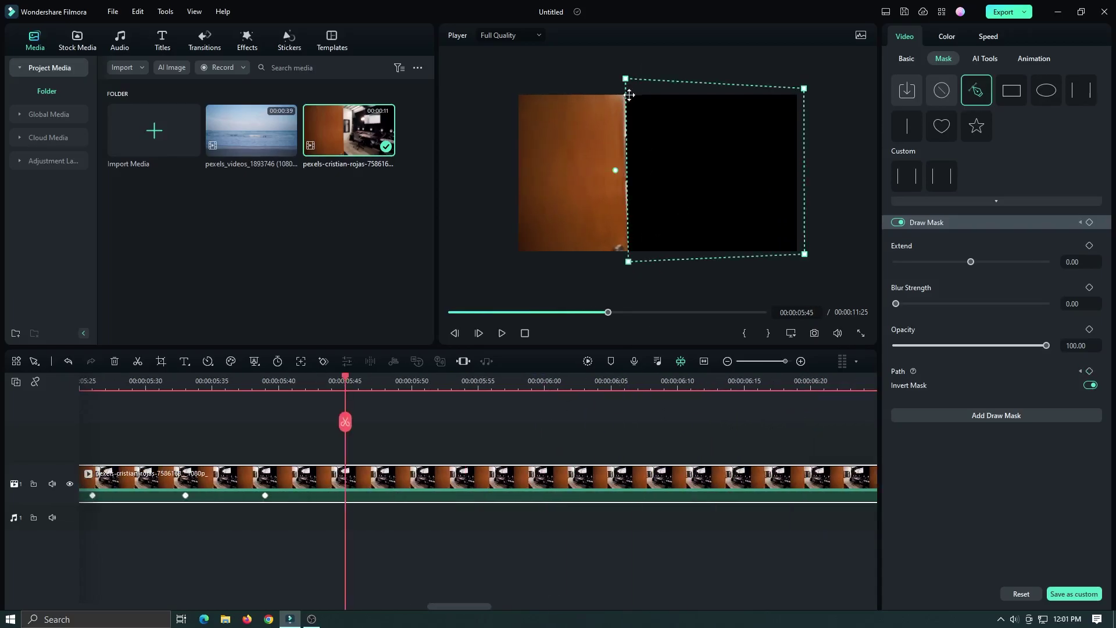
left_click_drag(628, 260, 625, 262)
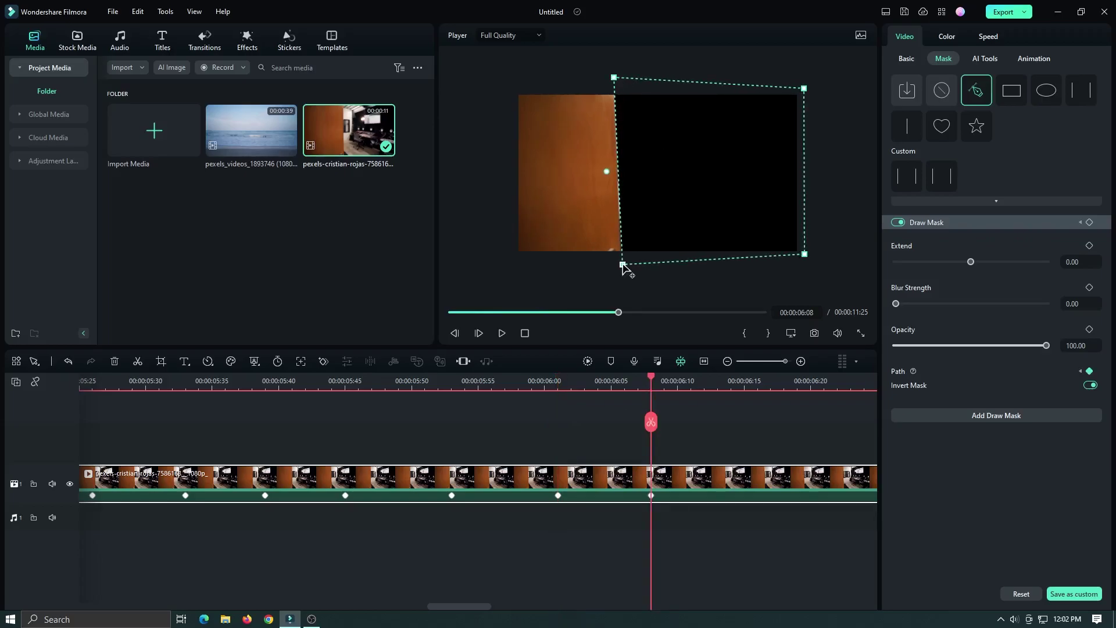
left_click_drag(617, 80, 602, 78)
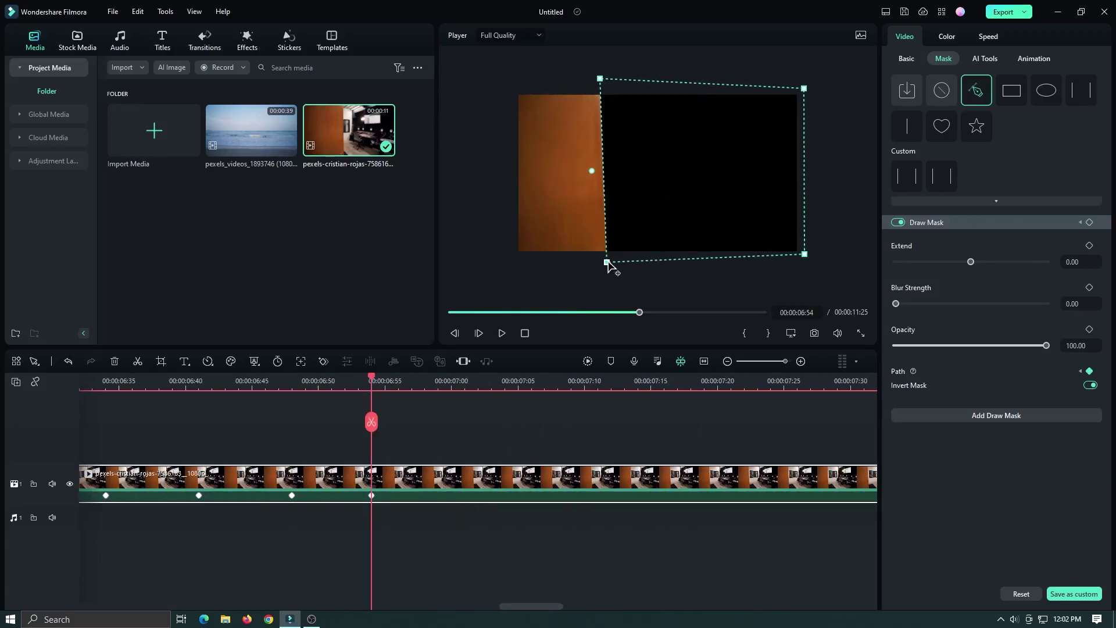
left_click_drag(611, 262, 605, 264)
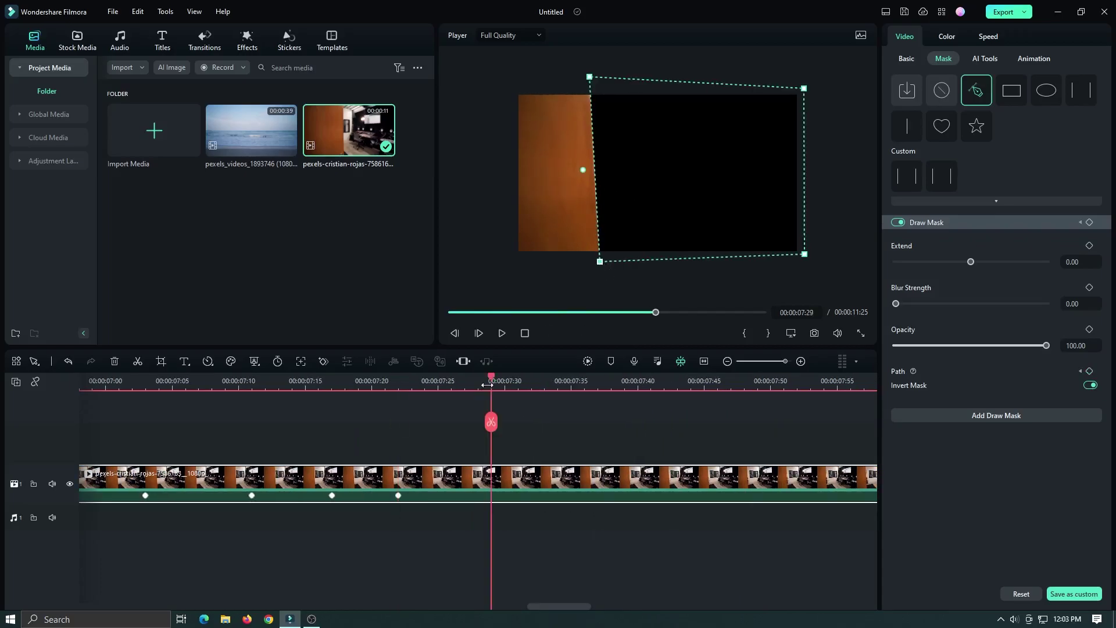
left_click_drag(602, 80, 590, 80)
left_click_drag(599, 264, 593, 264)
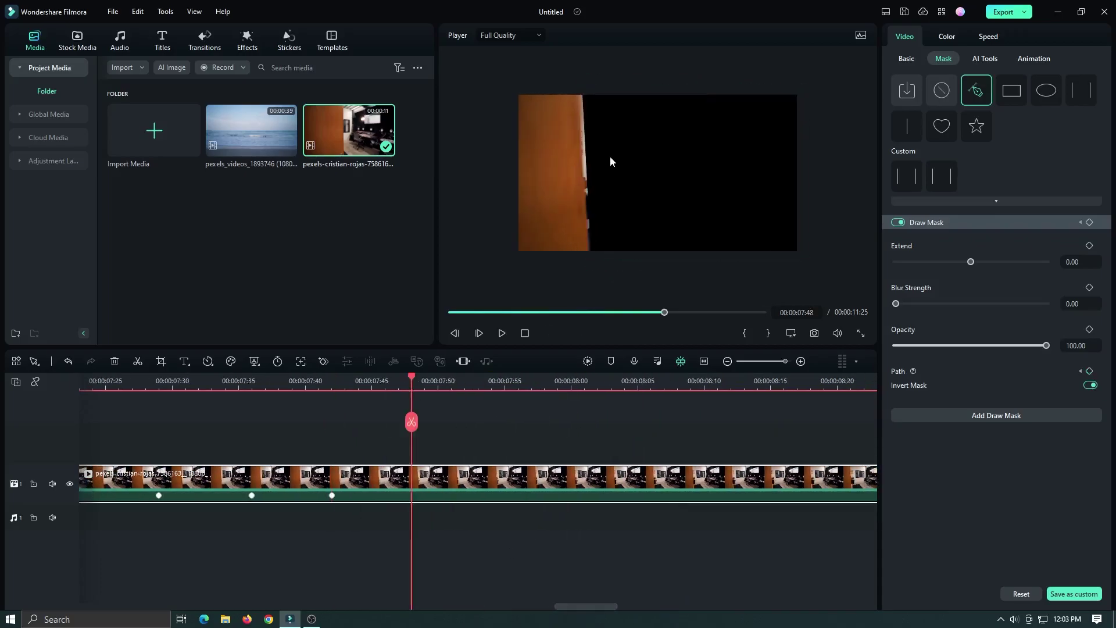
left_click_drag(571, 81, 555, 79)
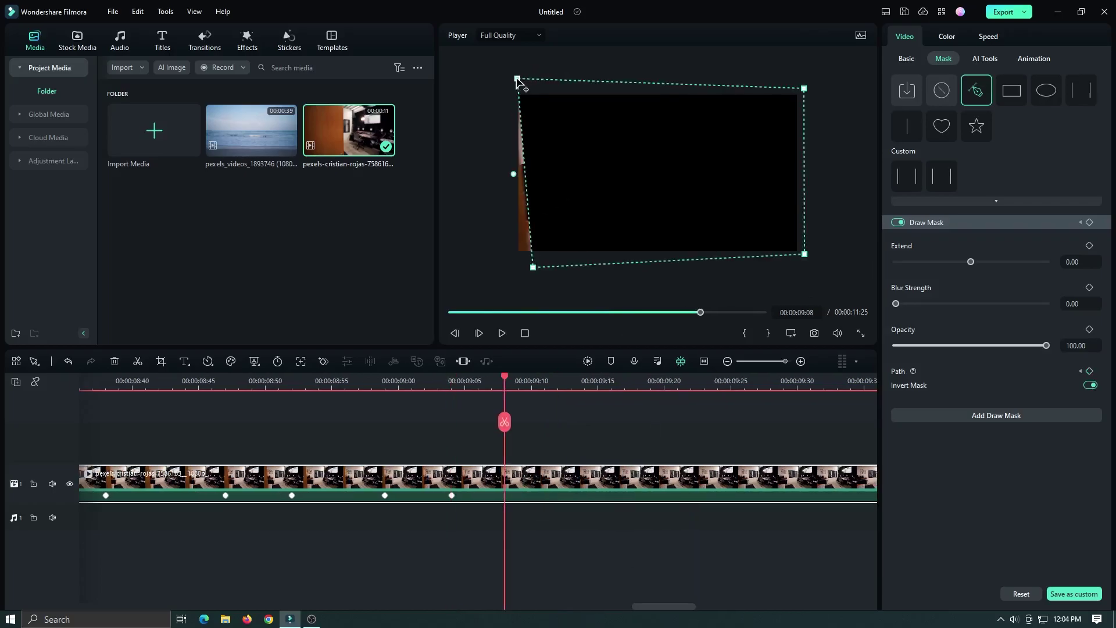
- Fit the timeline to the clip, then set mask Extend to 8.49 and Blur Strength to 7
key("shift+z")
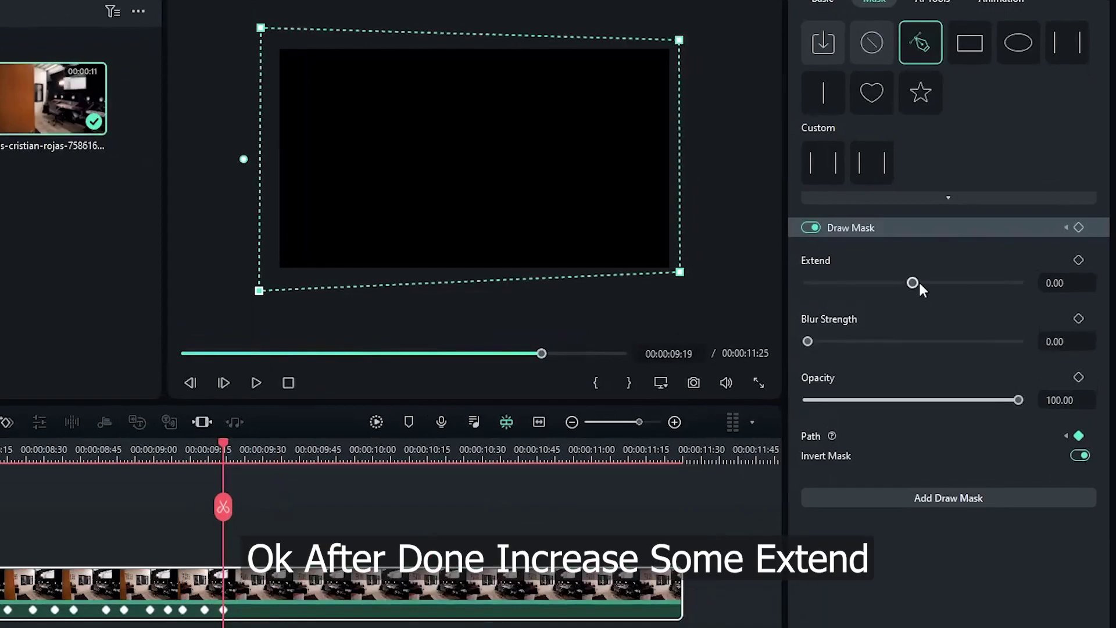
left_click_drag(913, 282, 918, 283)
left_click(1066, 341)
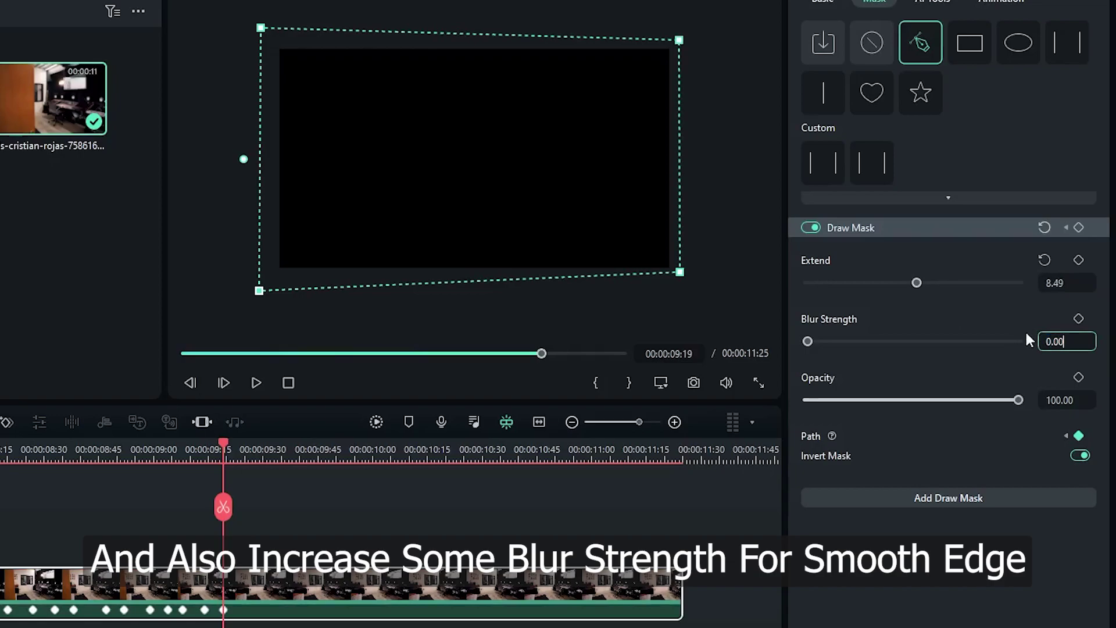
type("7")
key("Return")
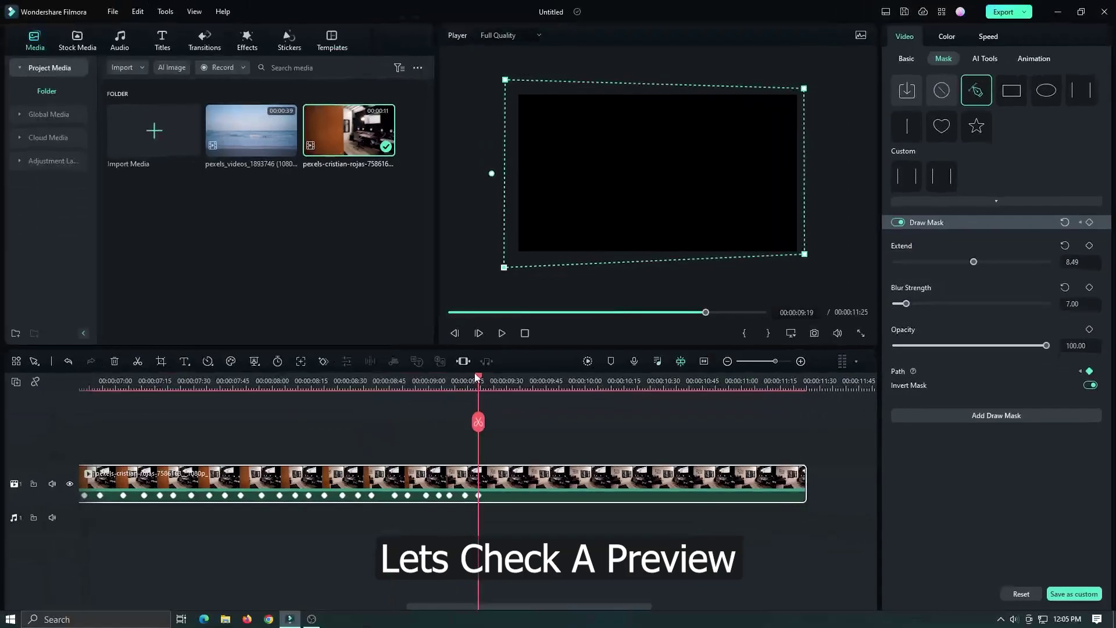
scroll(366, 390, "up", 3)
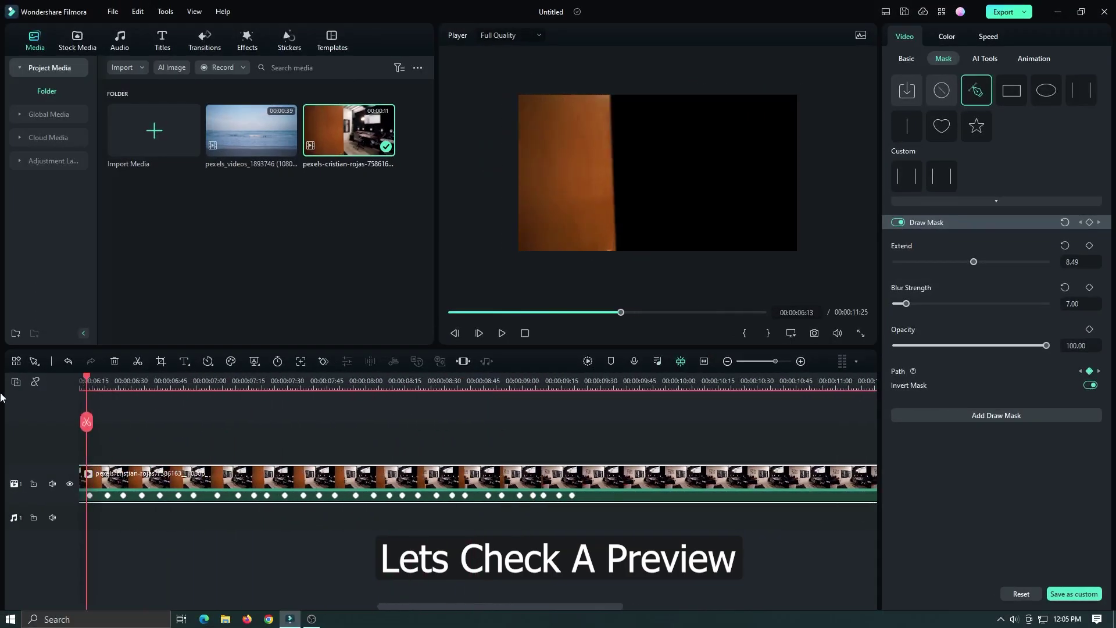
key("Home")
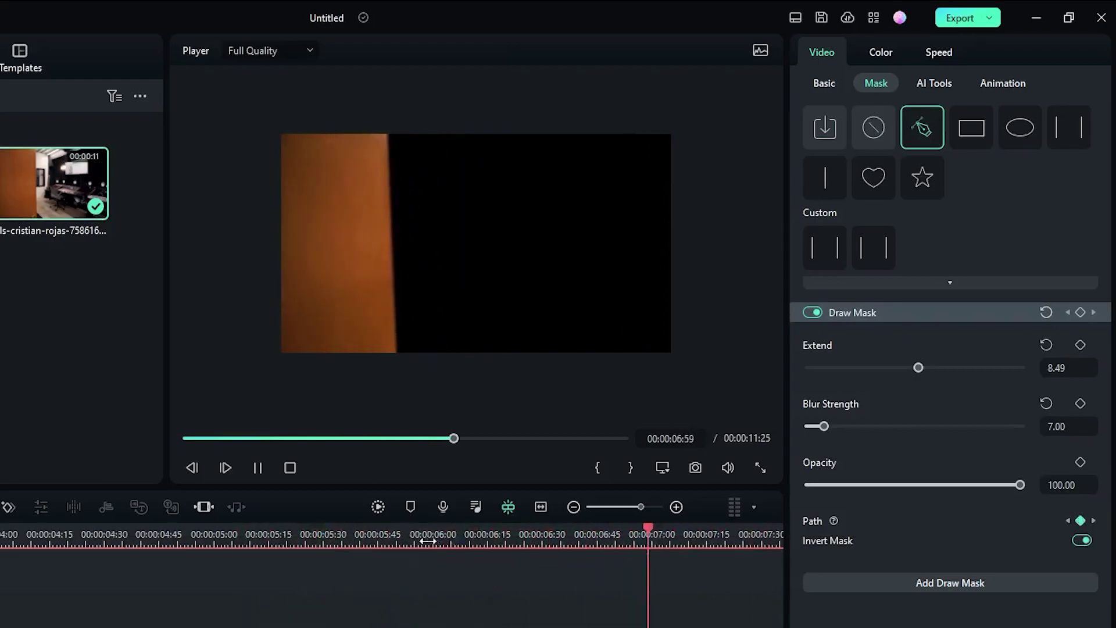
key("ctrl+minus")
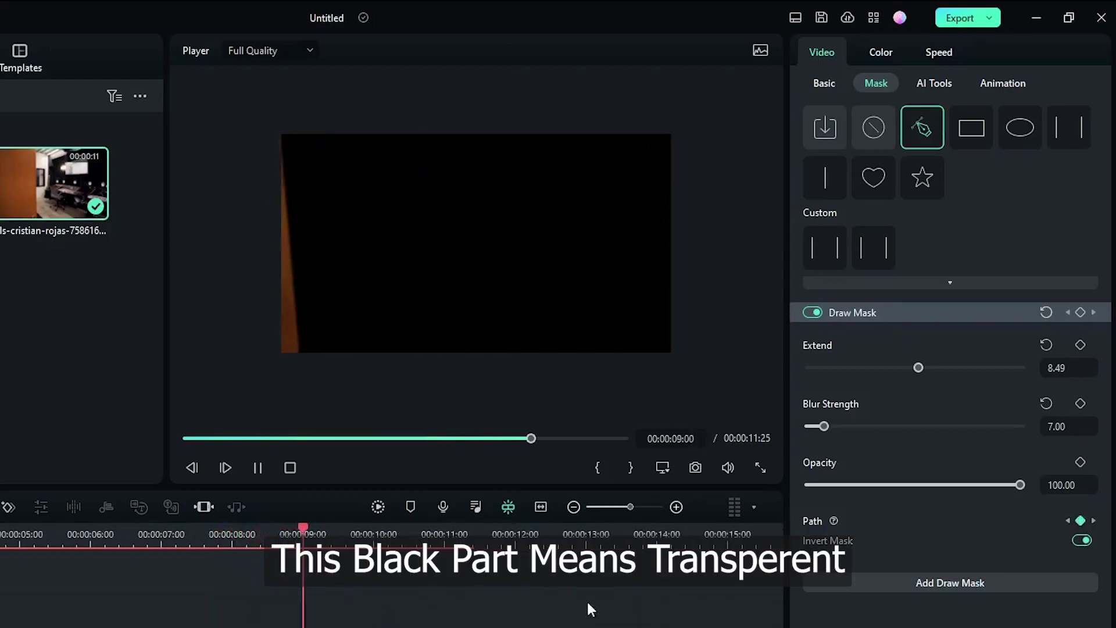
key("space")
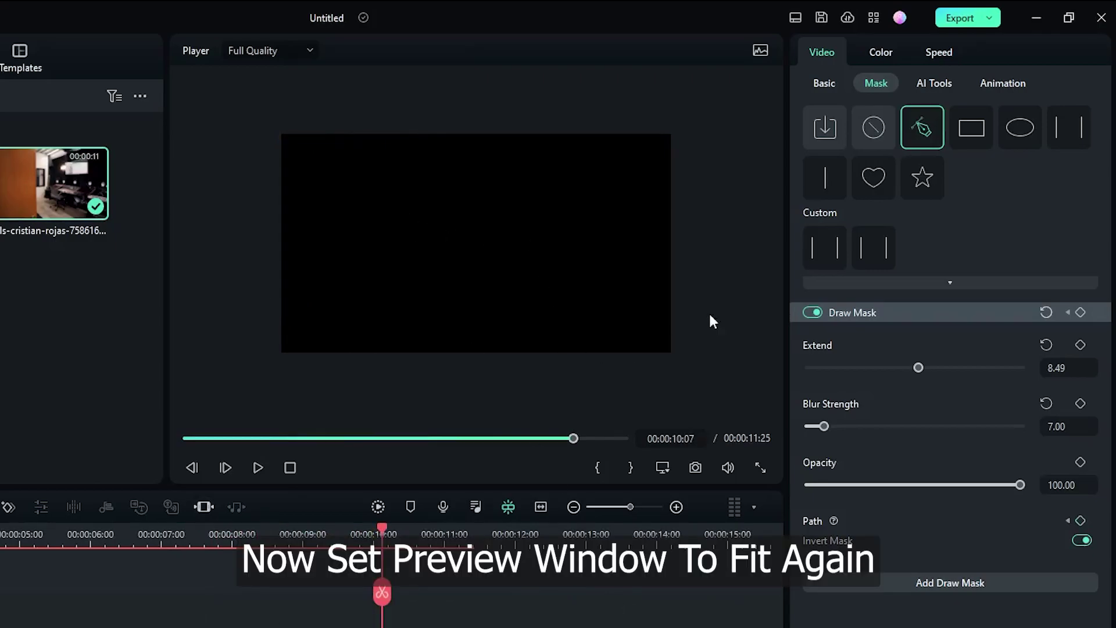
- Reset the preview zoom level to Fit
left_click(824, 83)
right_click(552, 170)
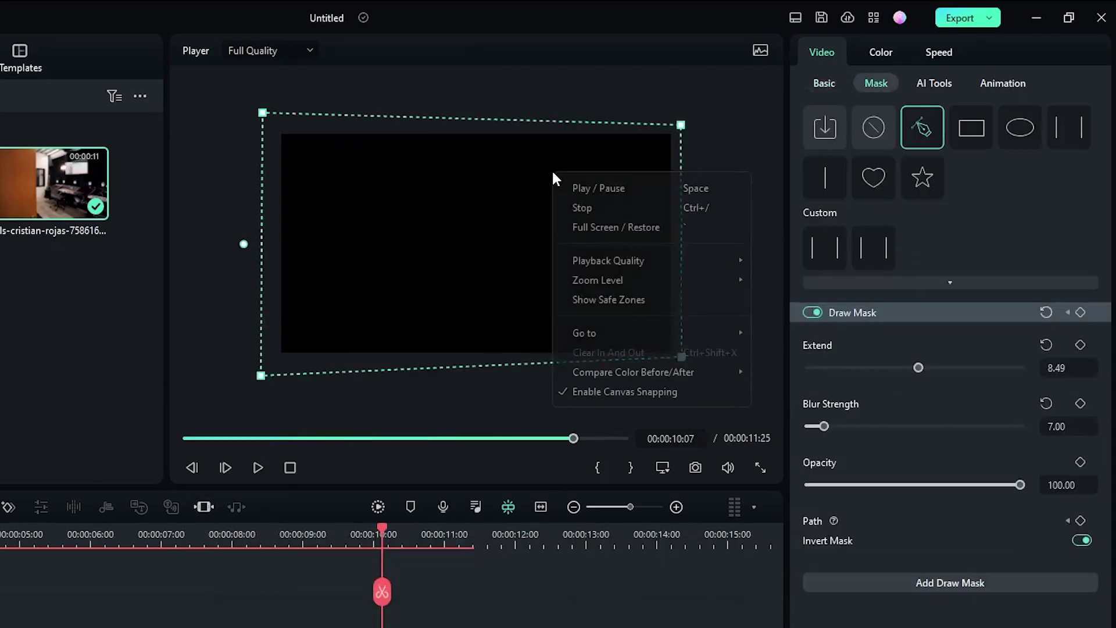
mouse_move(598, 281)
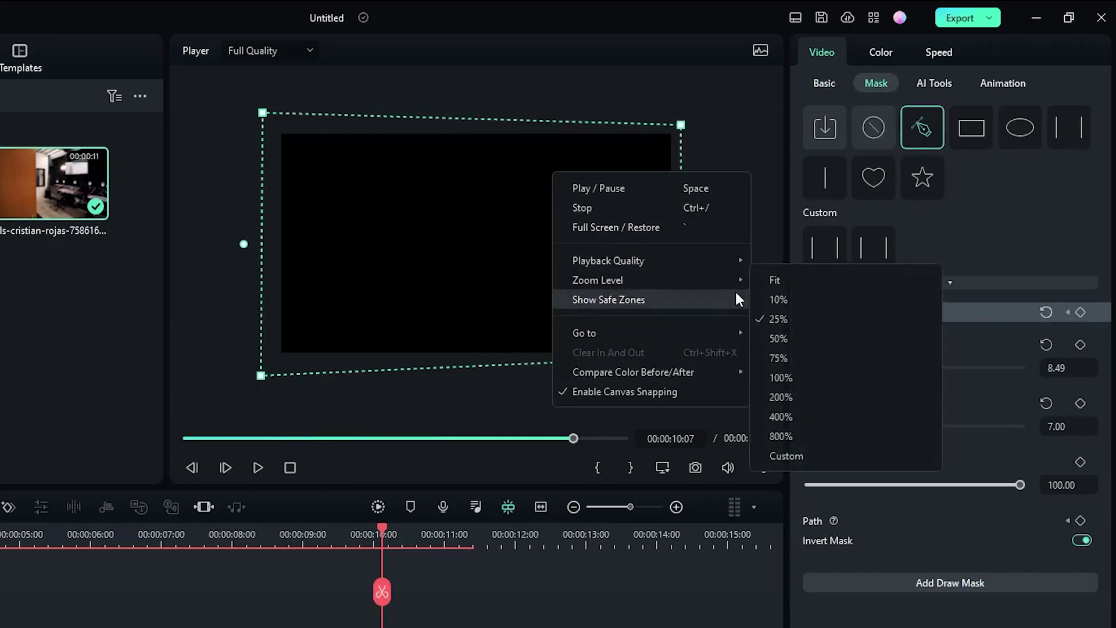
left_click(775, 280)
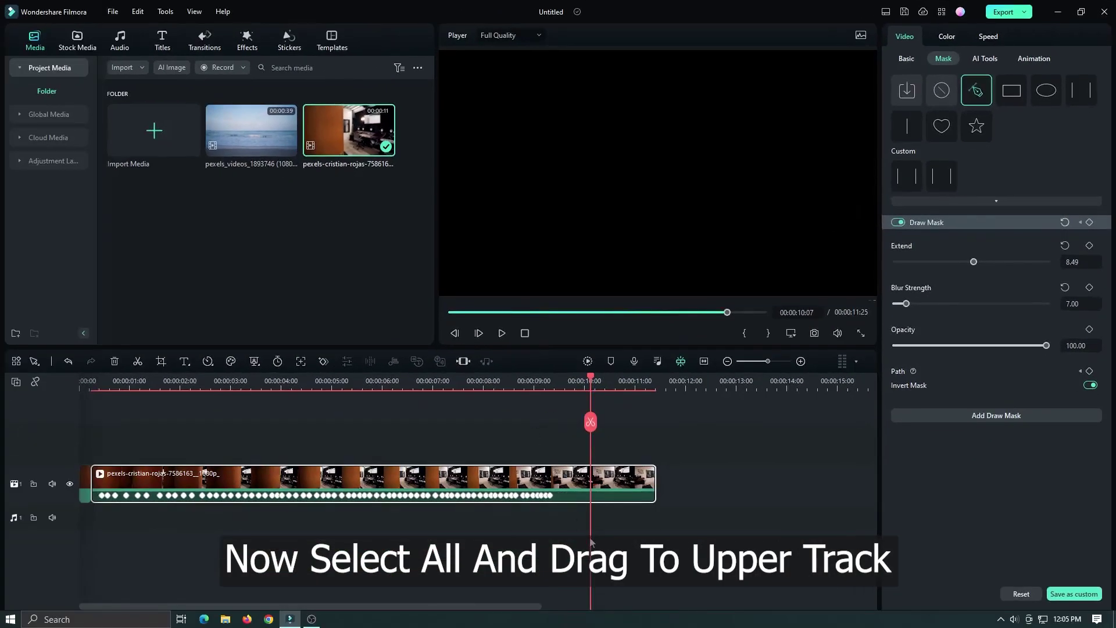
- Move the door clip to track 2 and place the ocean video on track 1 below it
mouse_move(419, 514)
left_mouse_down()
mouse_move(116, 476)
mouse_move(113, 449)
left_mouse_up()
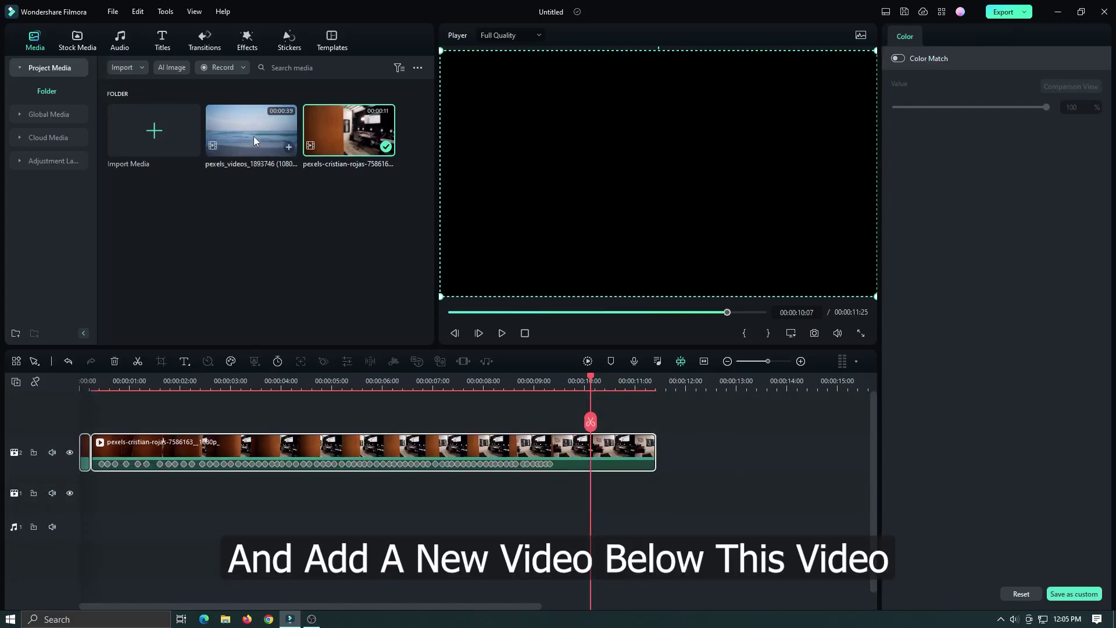
left_click_drag(254, 136, 174, 491)
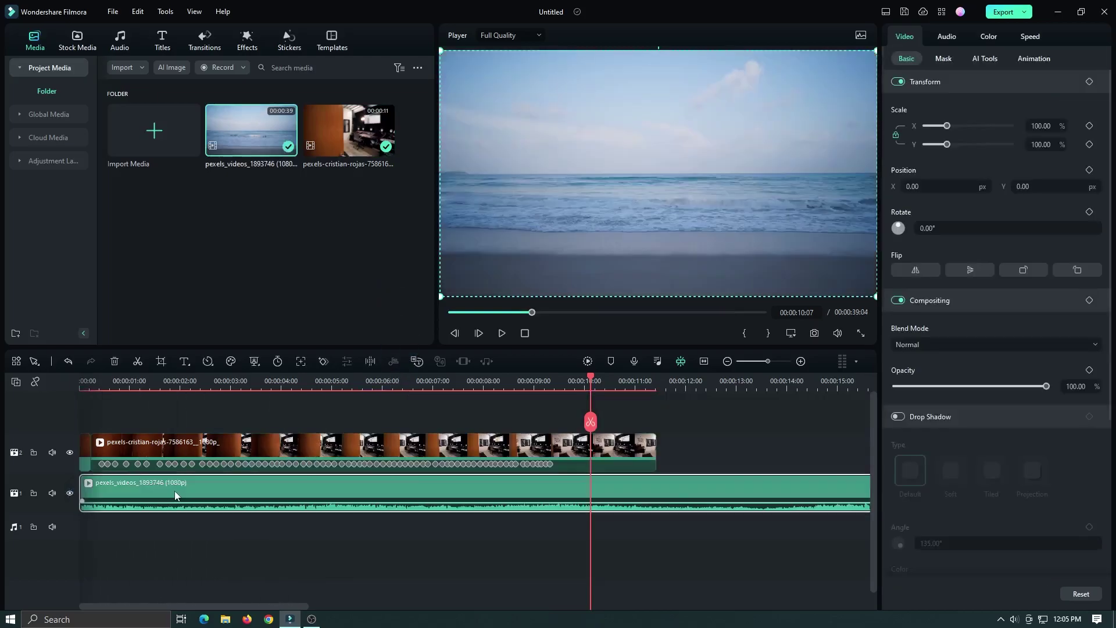
right_click(175, 491)
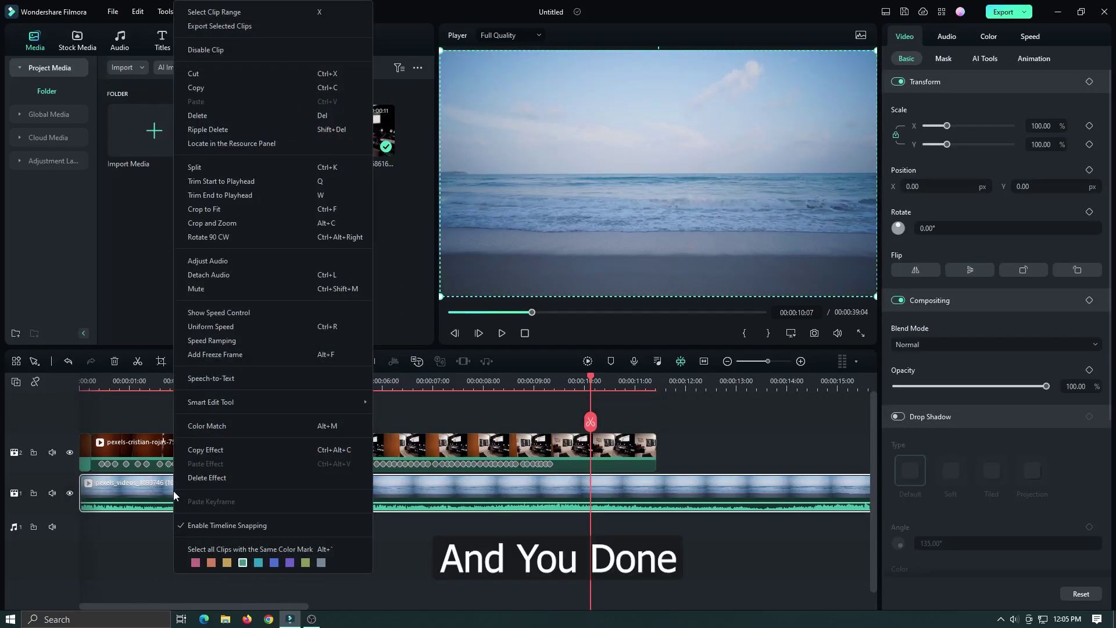
left_click(207, 288)
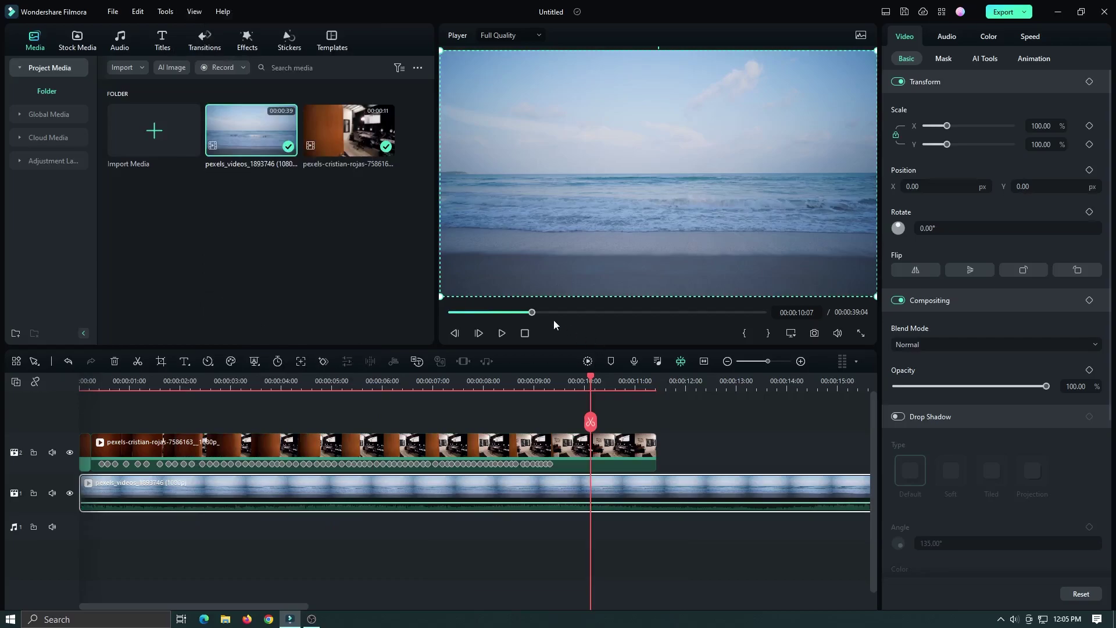
key("Home")
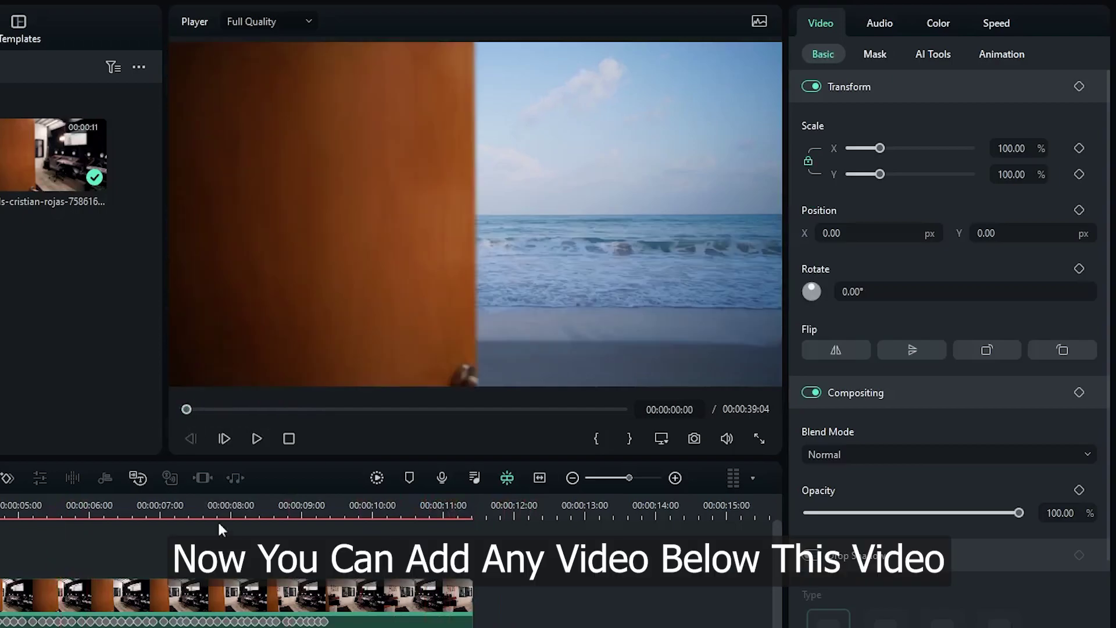
key("space")
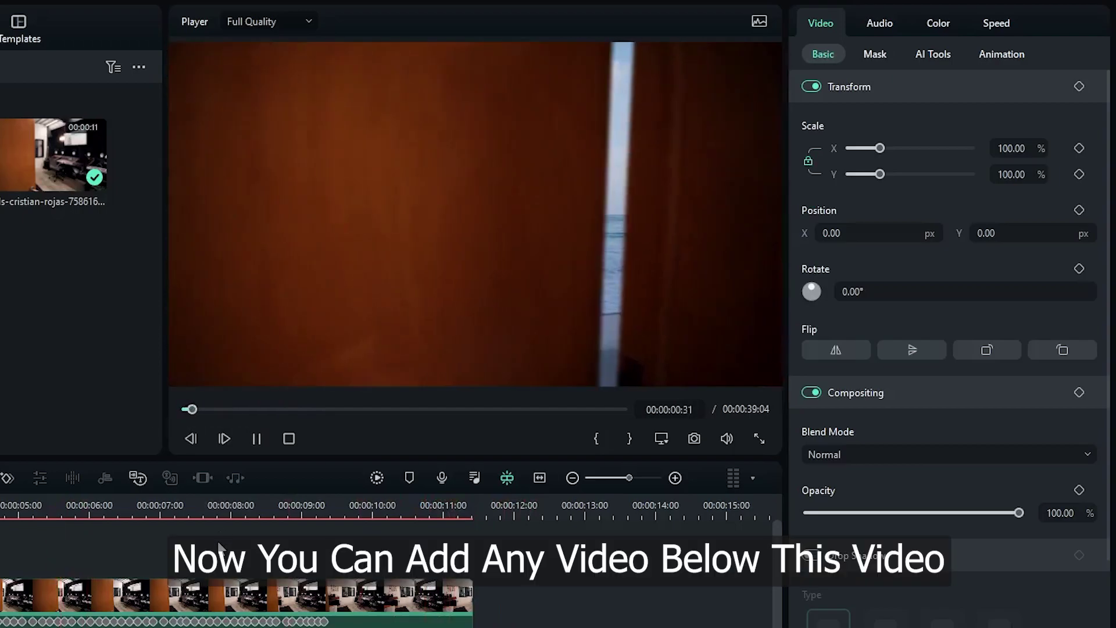